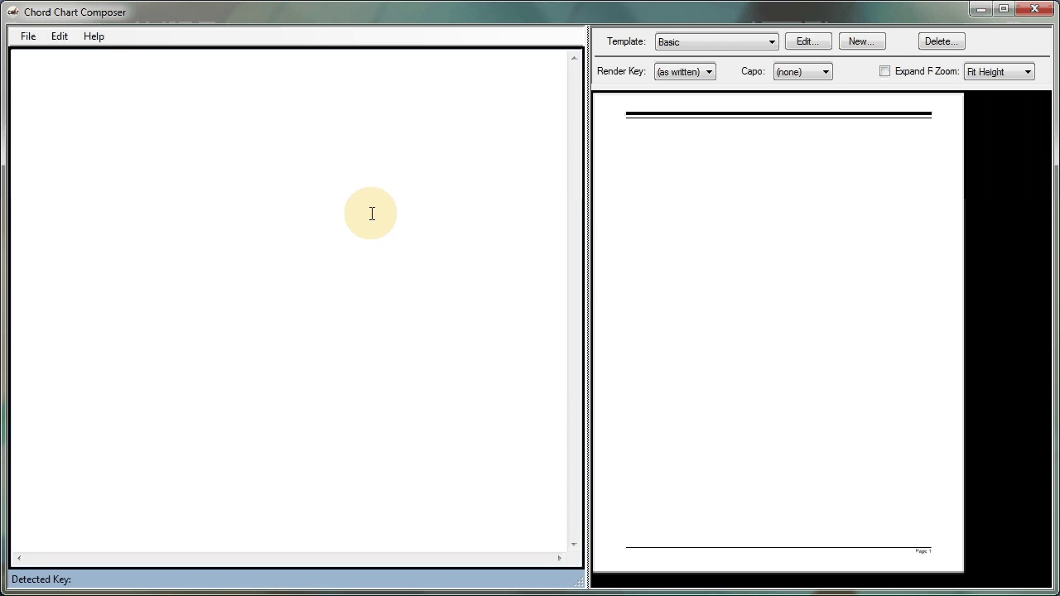
Step: Enter 'My Song' as the title, with the songwriter's 'by' credit on the next line
click(358, 241)
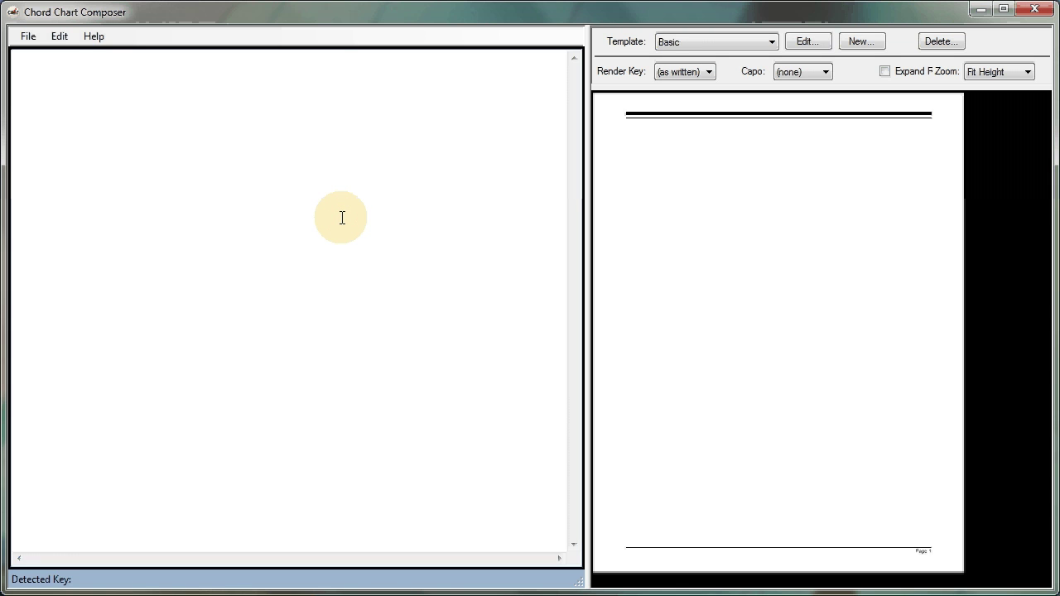
text(My Song)
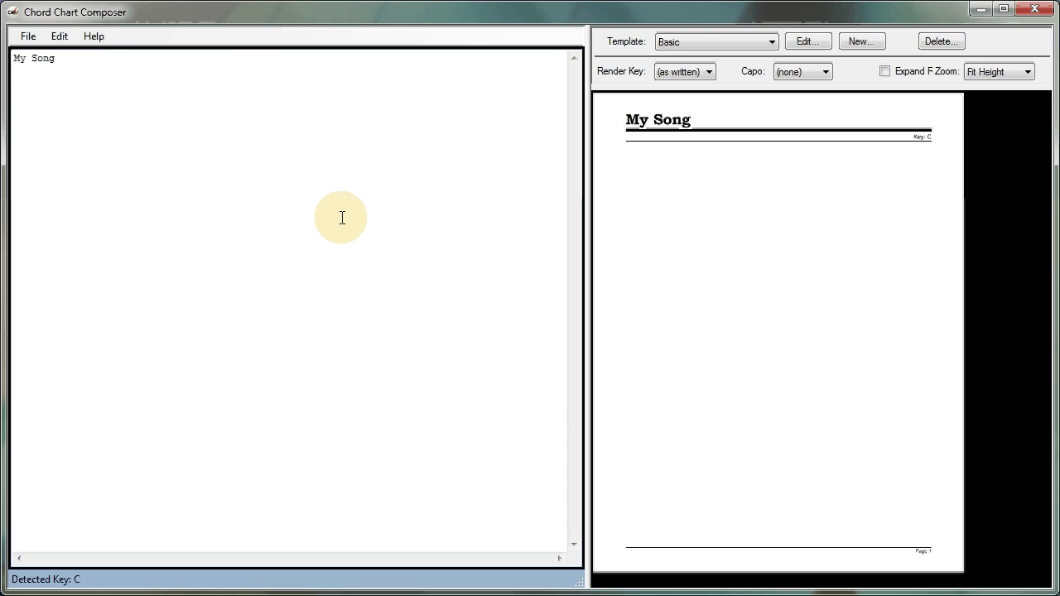
key(Return)
text(by Buzz Bu)
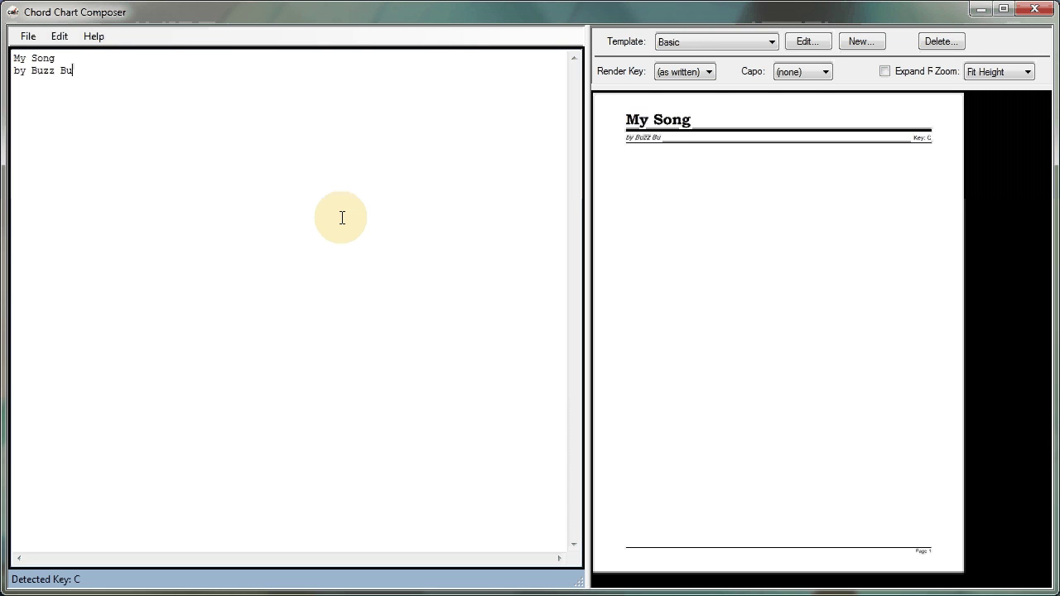
text(rrowes)
key(Return)
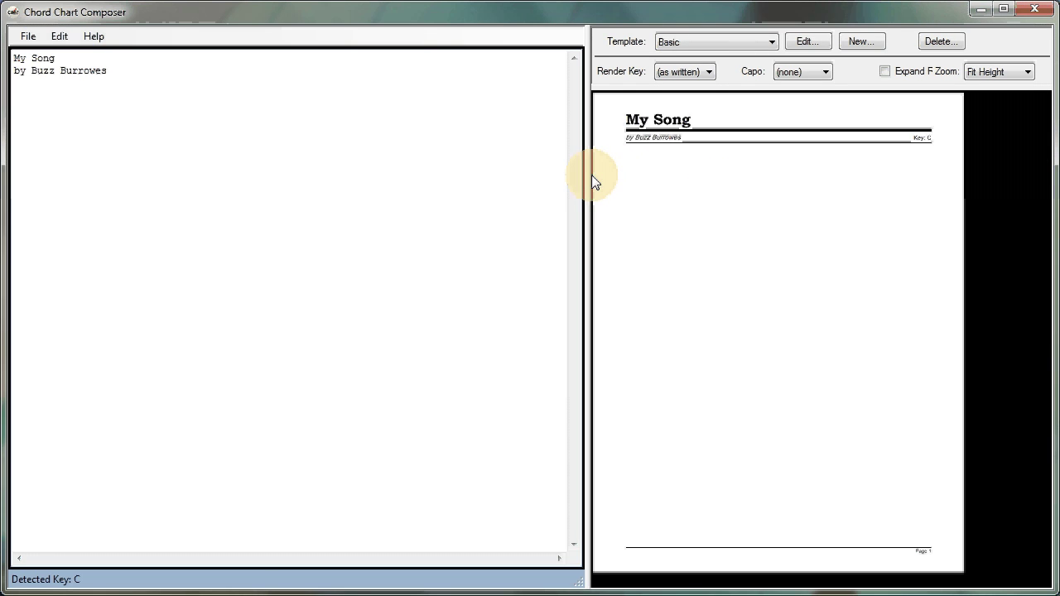
Step: Set preview zoom to Fit Width and adjust the editor/preview splitter widths
click(1001, 72)
click(997, 86)
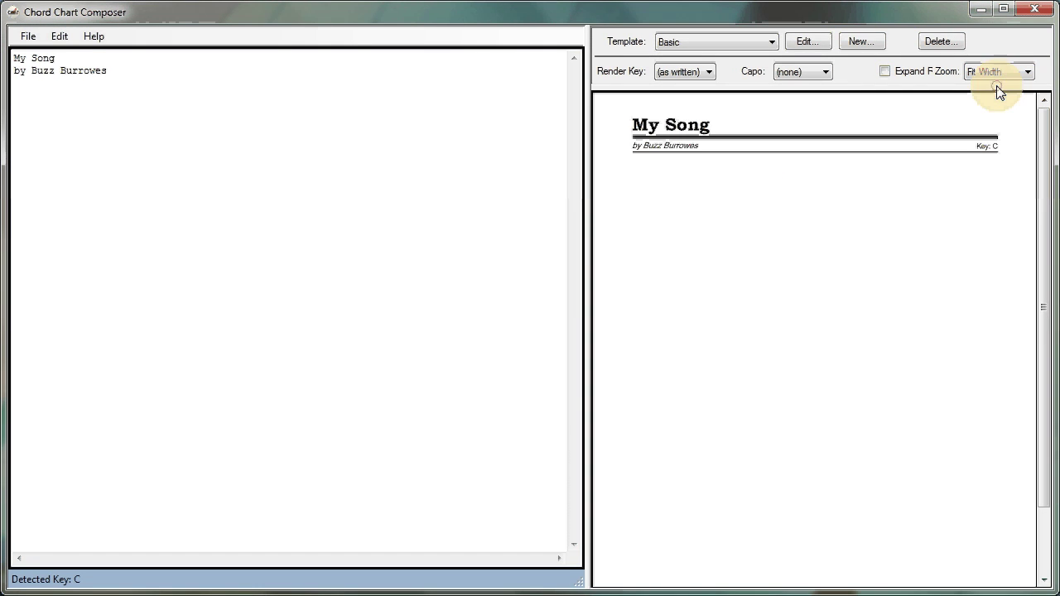
drag(378, 216, 345, 220)
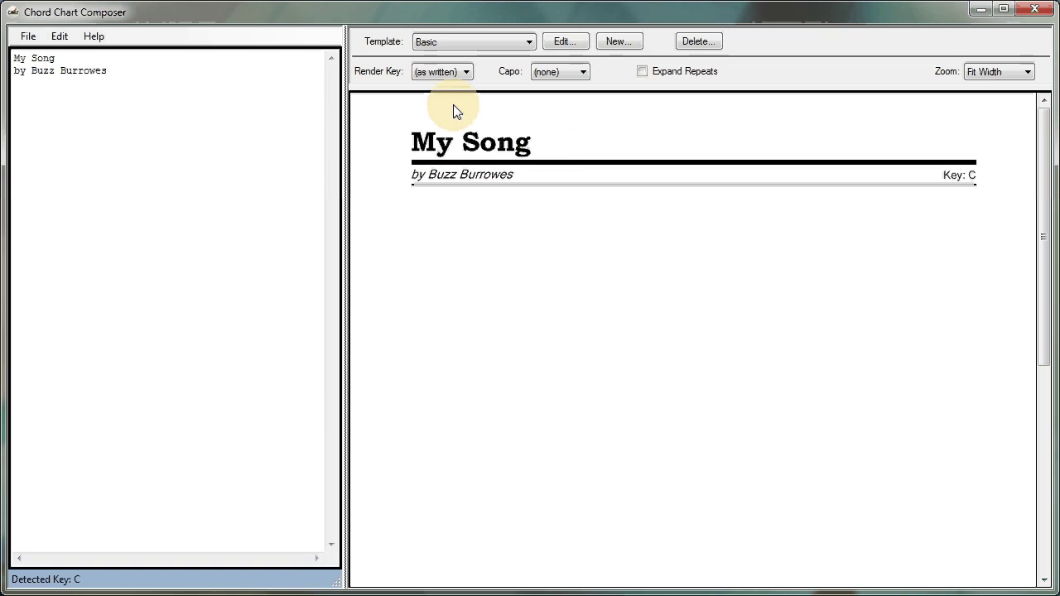
click(544, 73)
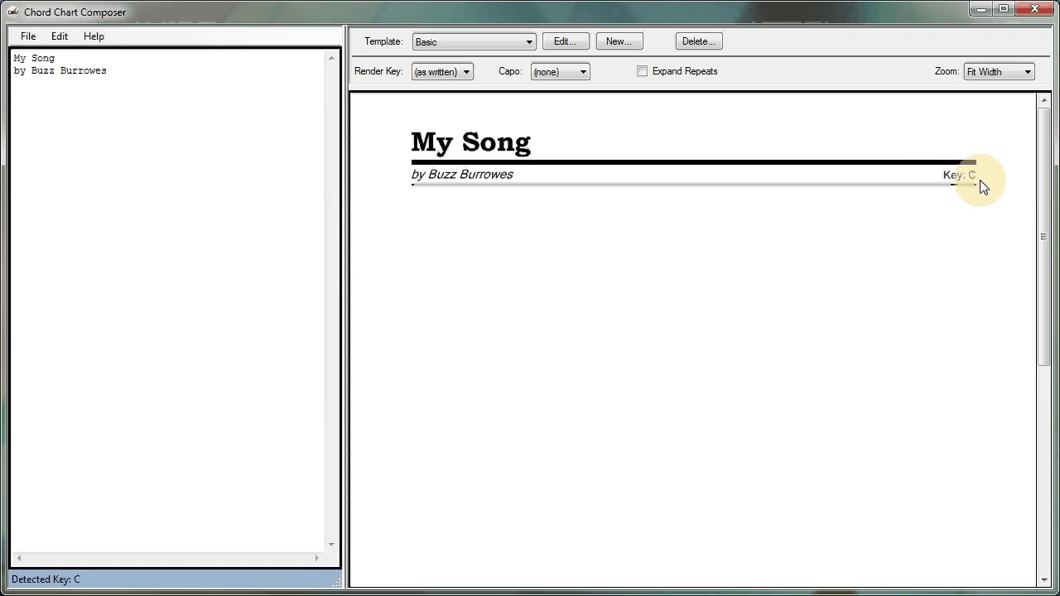
drag(973, 179, 931, 192)
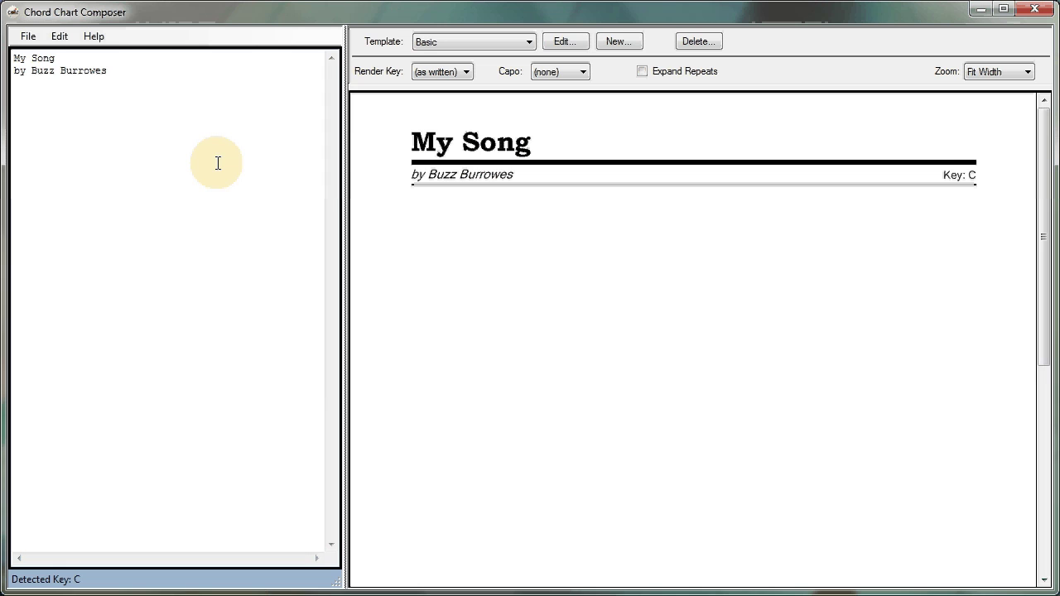
drag(348, 192, 519, 199)
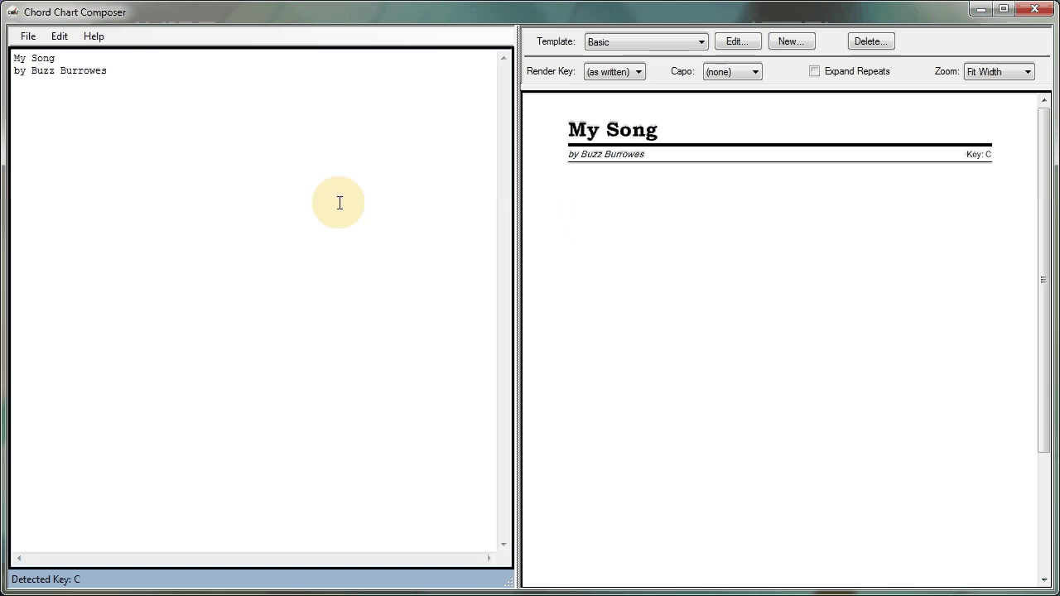
Step: Add a 'Verse:' heading and the lyric 'This is my favorite song' below the byline
click(267, 175)
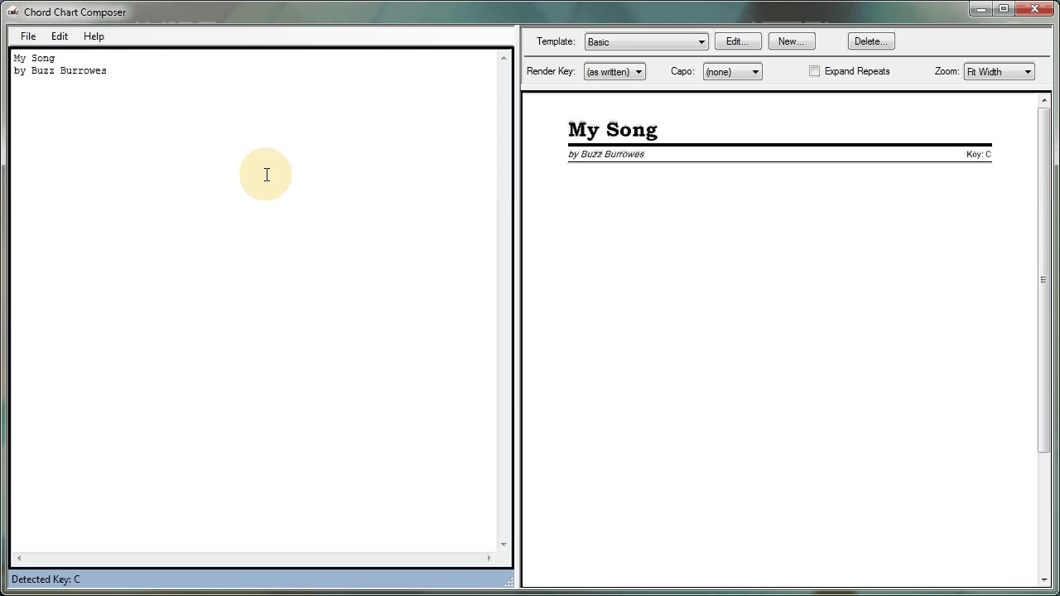
key(Return)
text(Verse)
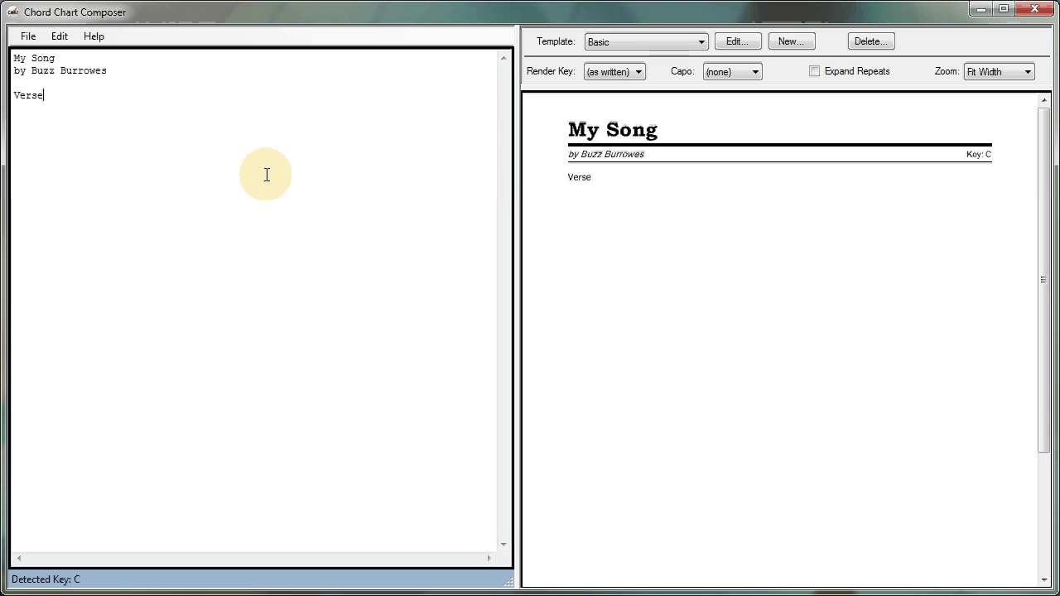
text(:)
key(Return)
text(This is)
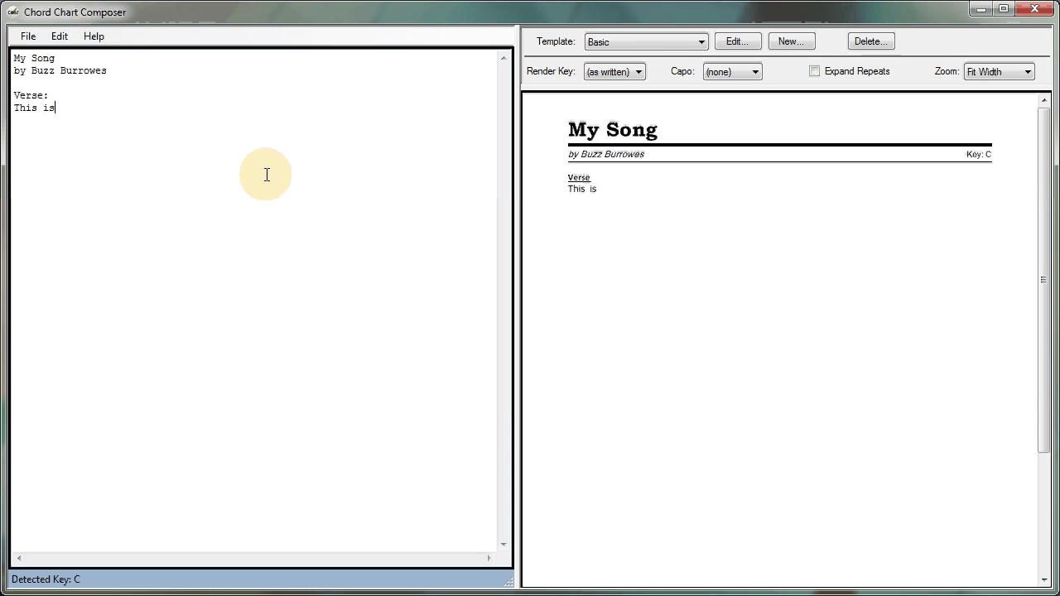
text( my favo)
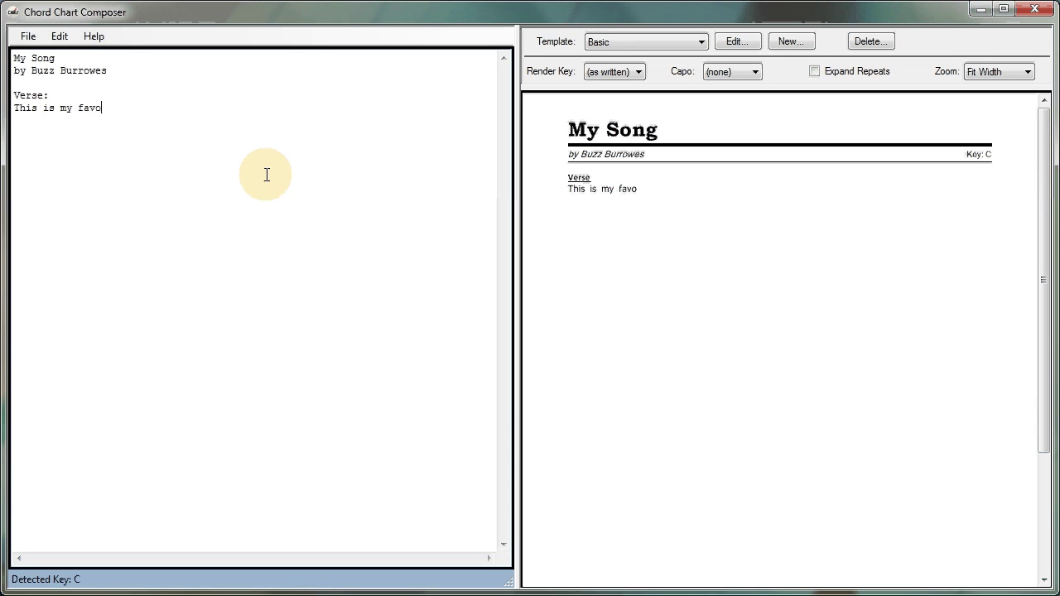
text(rite son)
key(BackSpace)
key(BackSpace)
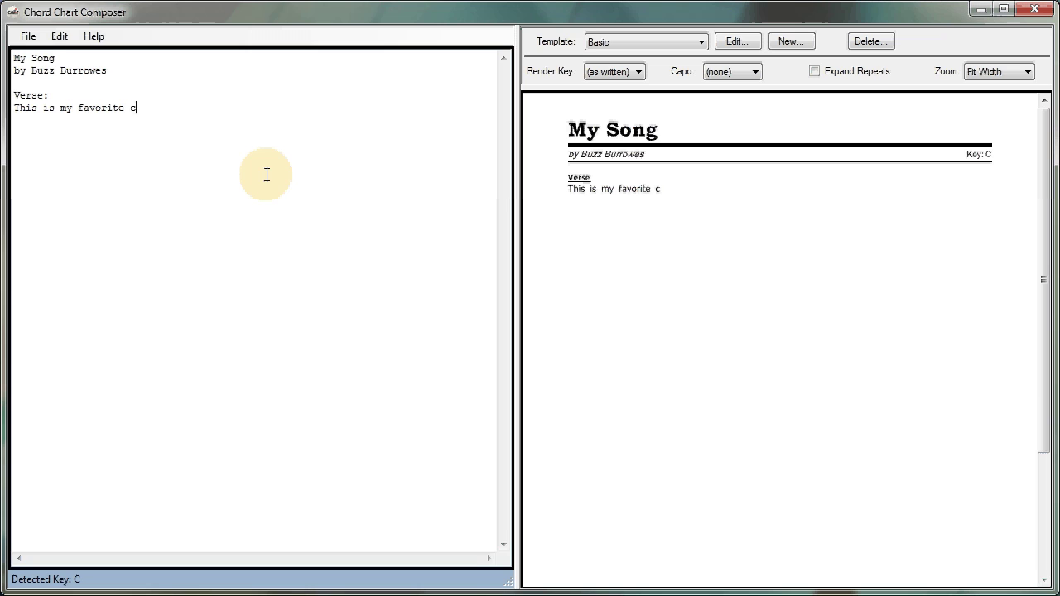
text(ong.)
key(BackSpace)
Step: Insert [C] before 'is', [F] before 'favorite', [G] before 'song', and extend C to maj7
key(ctrl+Right)
text([C])
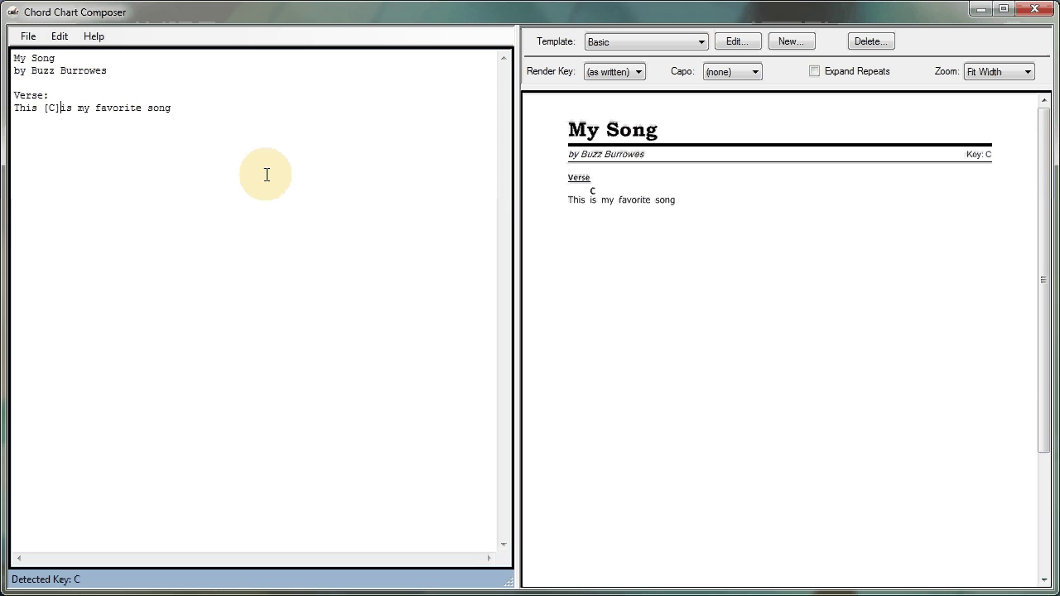
key(ctrl+Right)
key(ctrl+Right)
text([F)
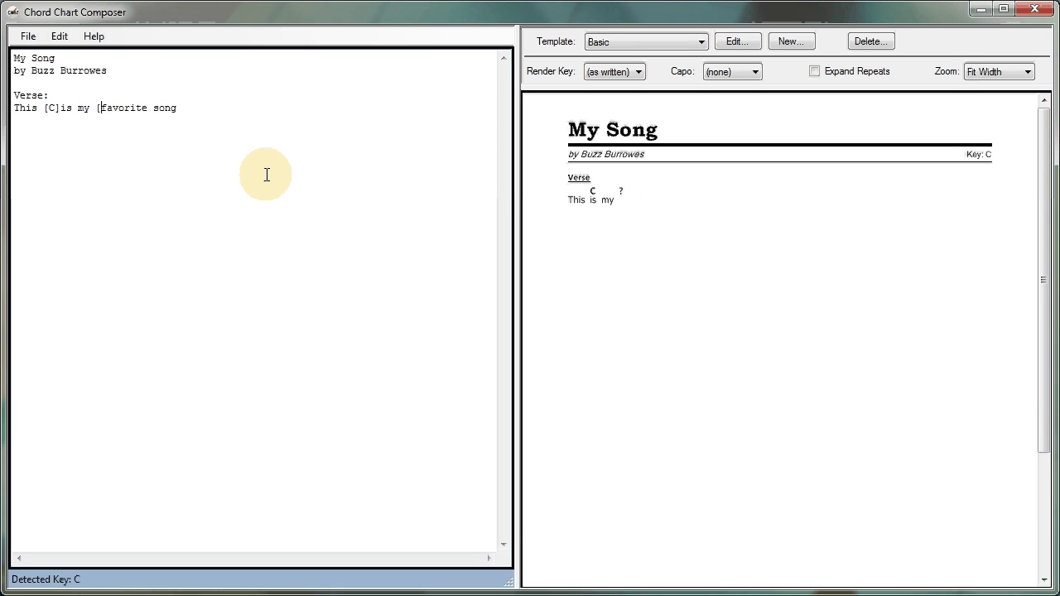
text(])
key(Right)
key(Right)
key(Right)
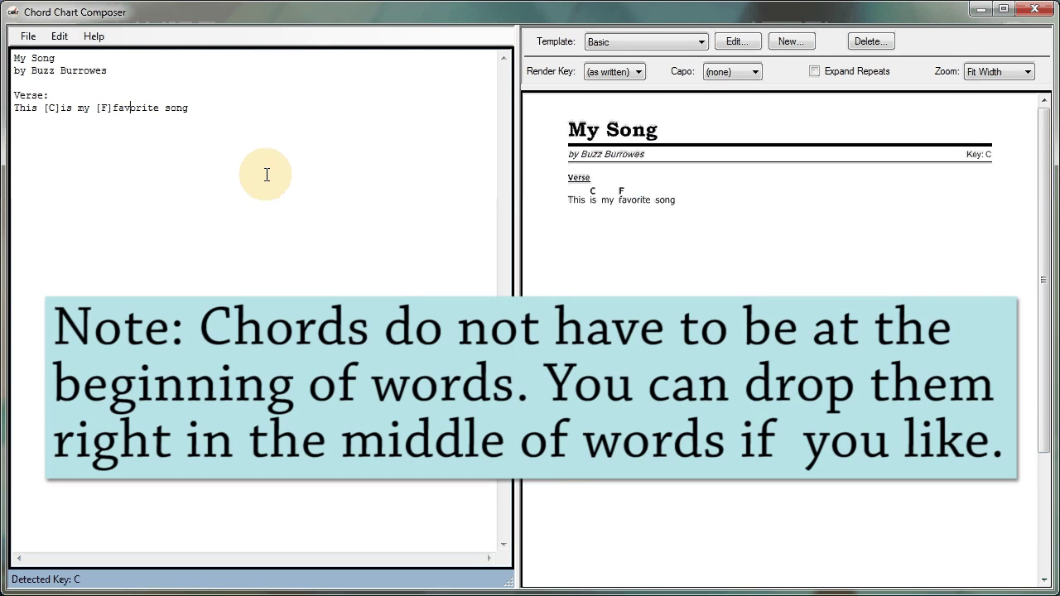
text([G])
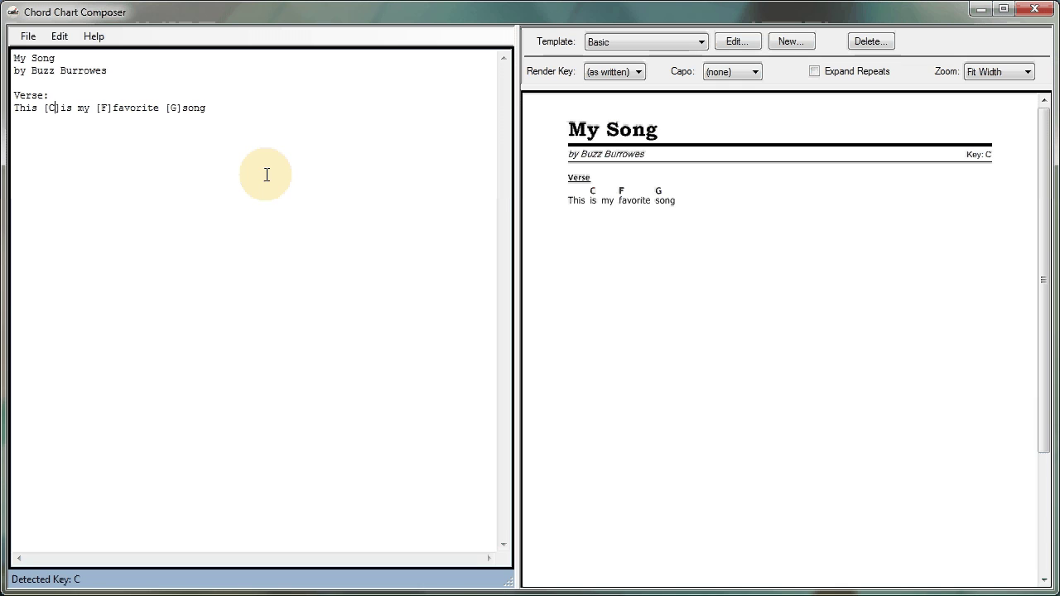
text(ma)
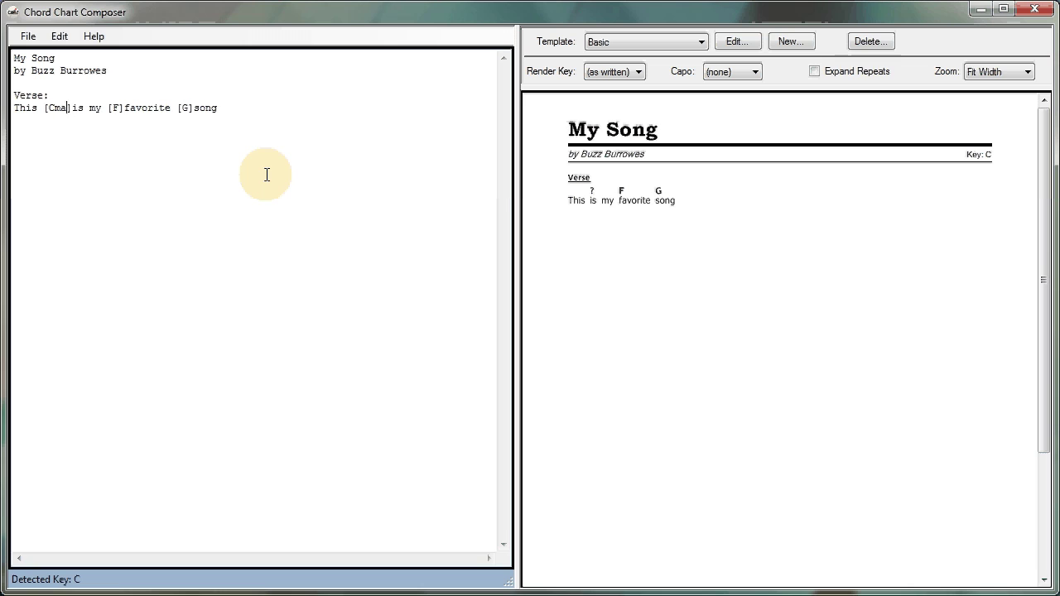
text(j7)
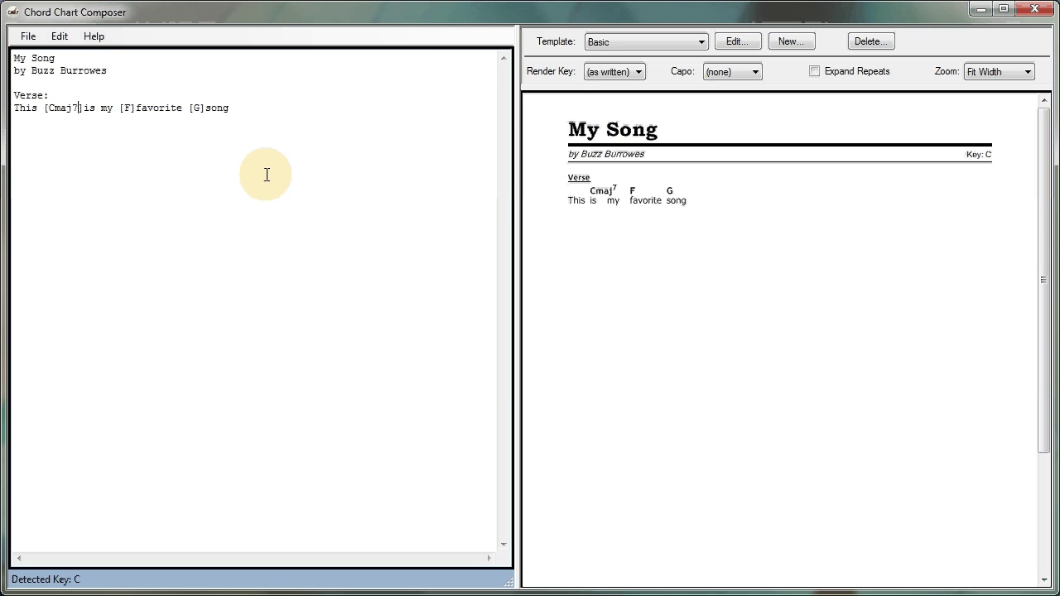
key(shift+Left)
key(shift+Left)
key(shift+Left)
key(shift+Left)
key(BackSpace)
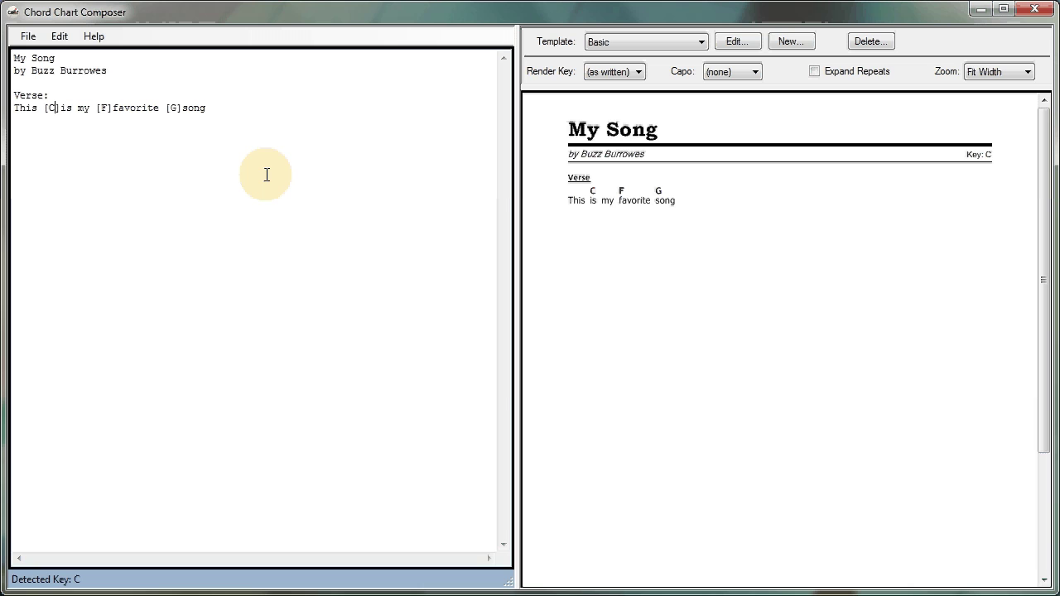
text(maj)
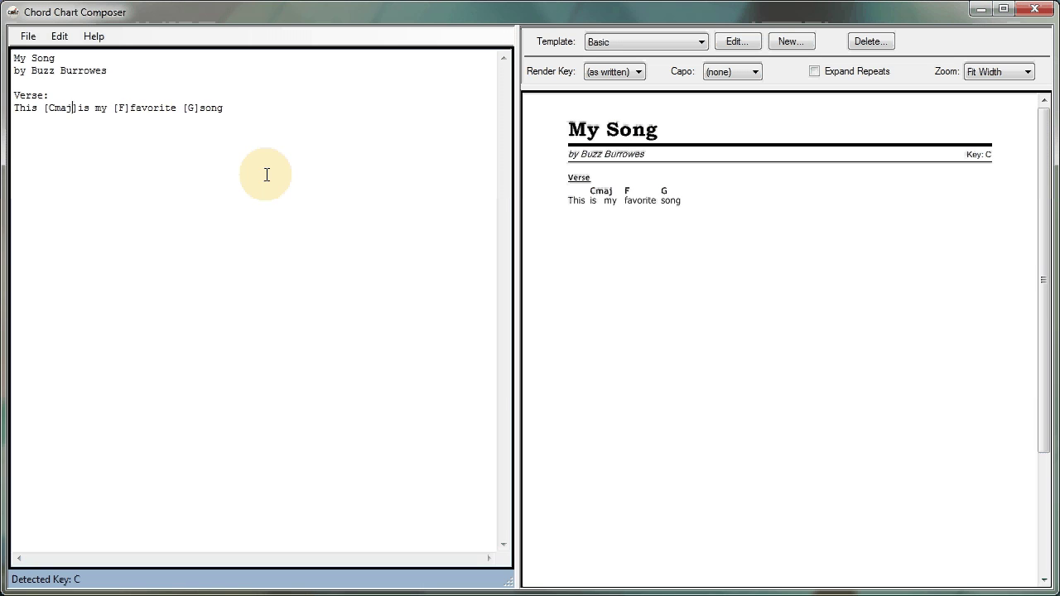
text(7)
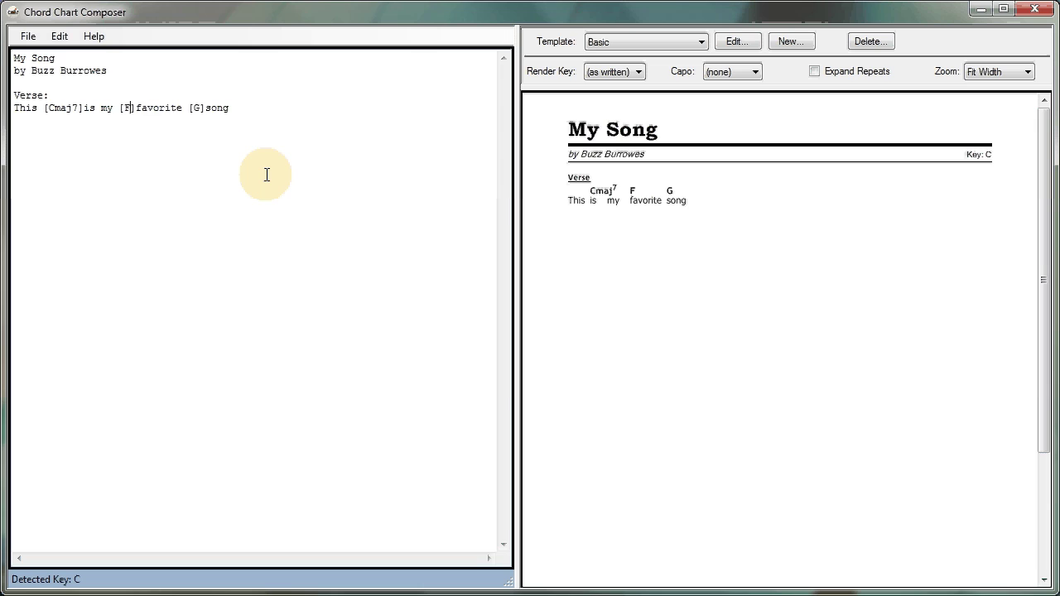
Step: Extend the chords to F2 and G7, then delete a trial Bb chord at the line end
text(2)
key(Right)
key(ctrl+Right)
key(Right)
text(7)
text([Bb])
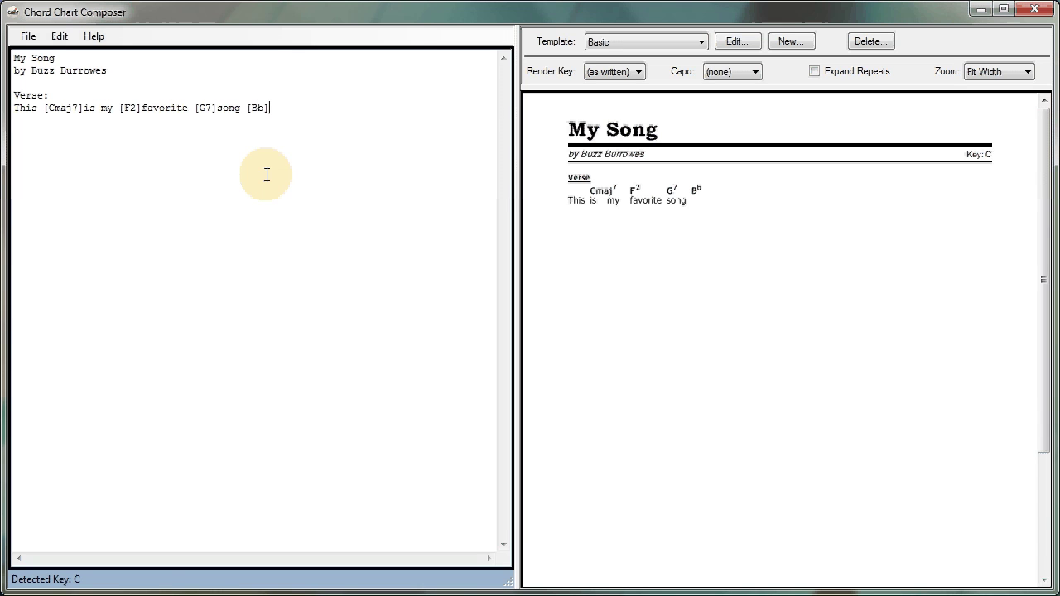
key(BackSpace)
key(BackSpace)
key(BackSpace)
text(F)
text(#])
key(BackSpace)
key(BackSpace)
key(BackSpace)
key(BackSpace)
key(BackSpace)
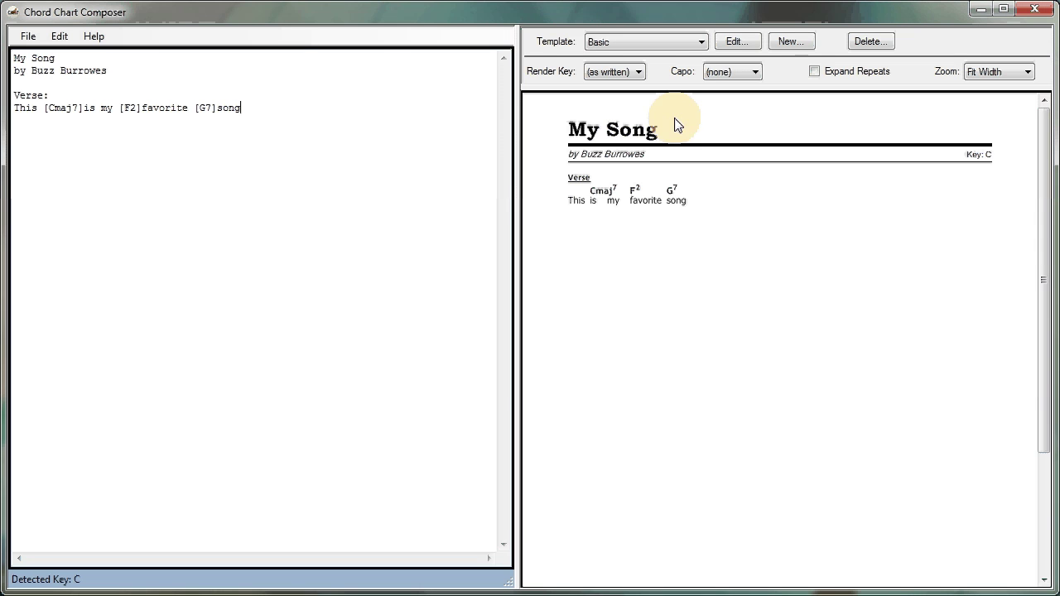
Step: Choose A as the render key so the verse shows Amaj7, D2 and E7
click(627, 73)
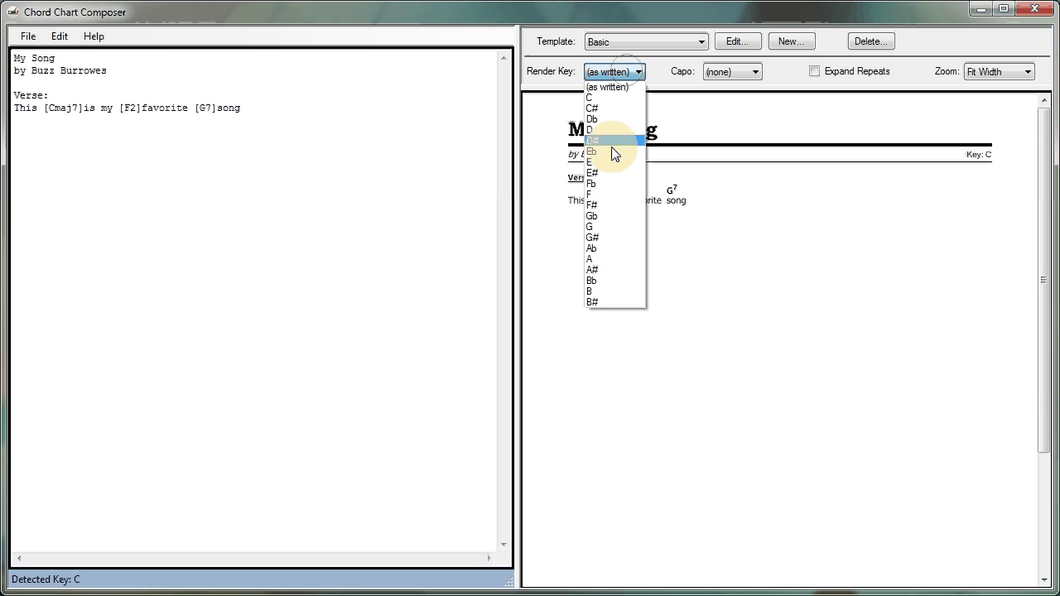
click(602, 258)
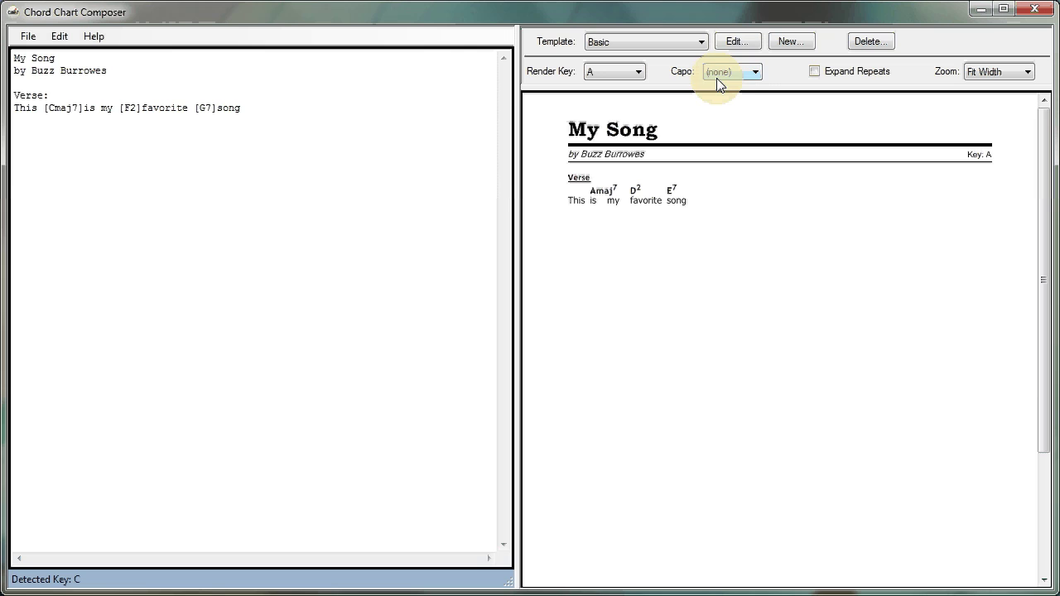
Step: Set the capo to fret 2, turning the chords into Gmaj7, C2 and D7
click(738, 73)
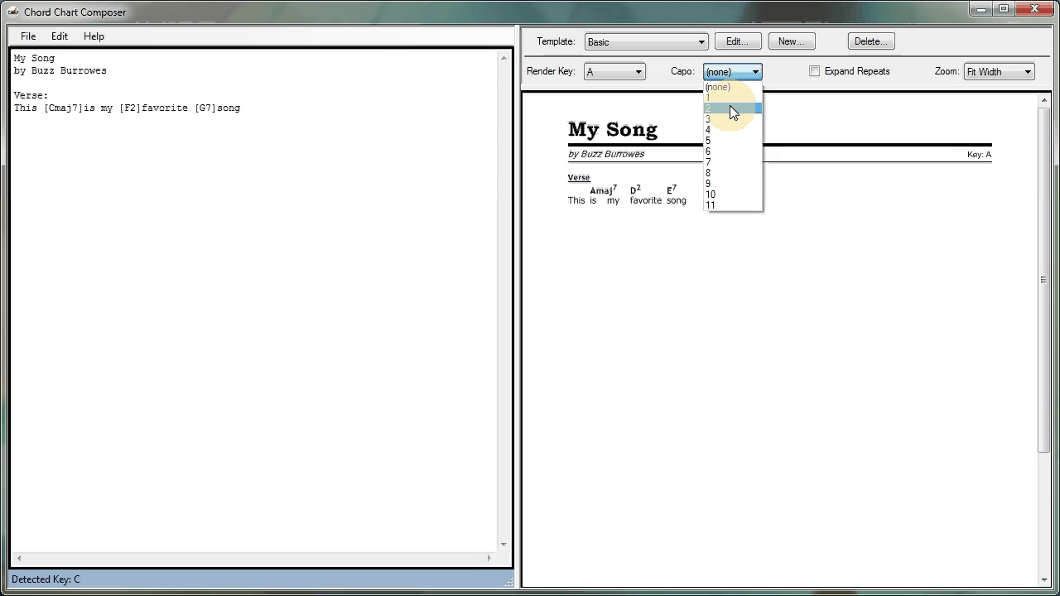
click(730, 107)
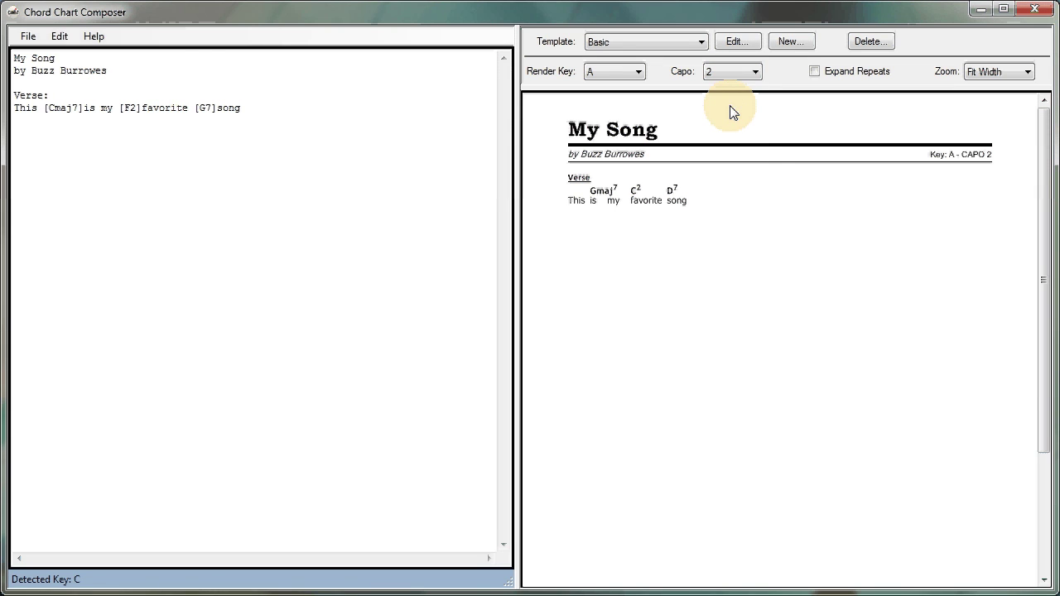